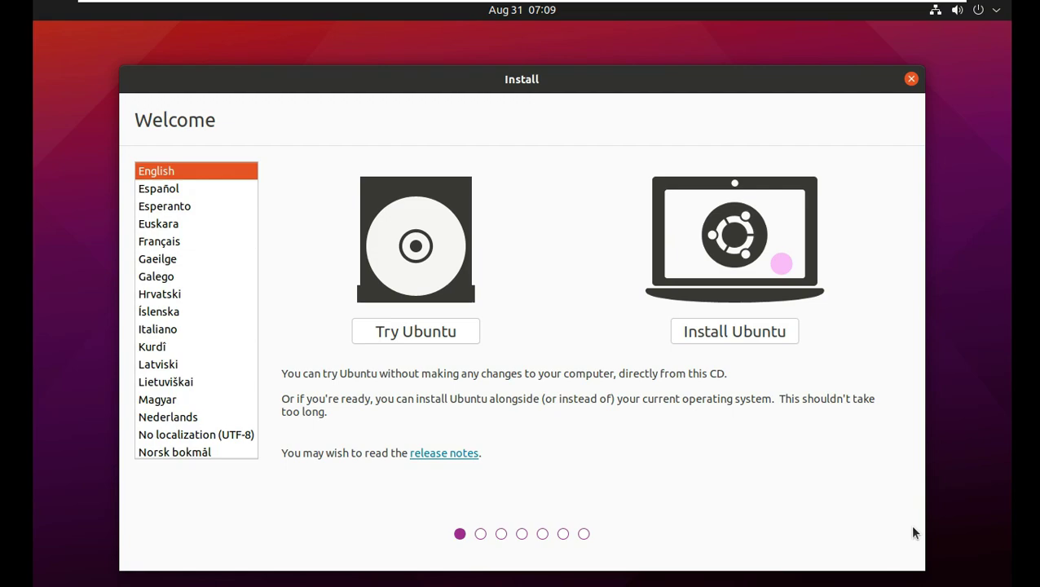
# Start installing Ubuntu and leave English (US) selected as the keyboard layout.
pyautogui.click(657, 261)
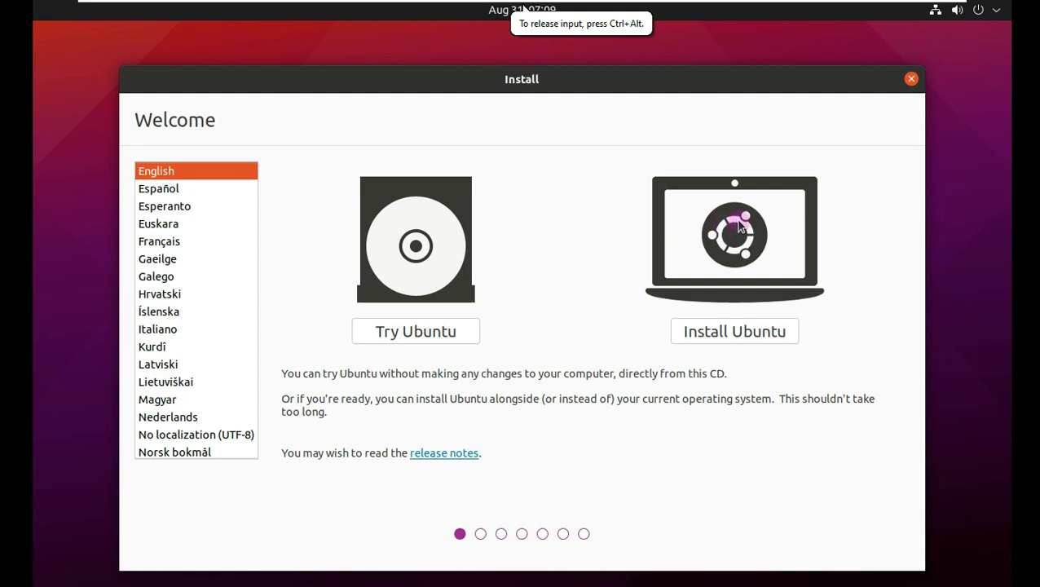
pyautogui.click(752, 332)
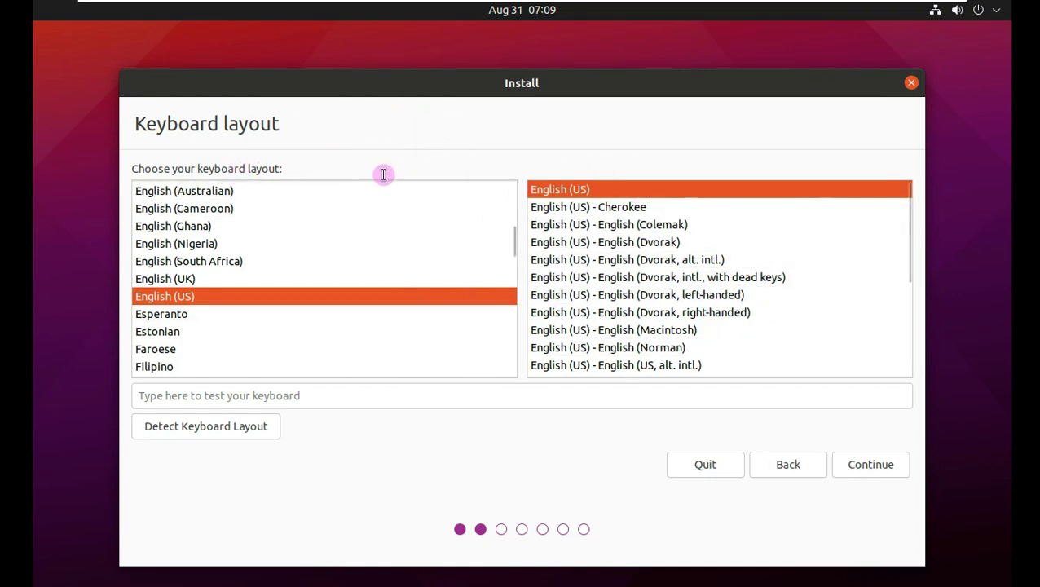
pyautogui.scroll(-1, 599, 338)
pyautogui.scroll(1, 599, 338)
pyautogui.scroll(-3, 395, 304)
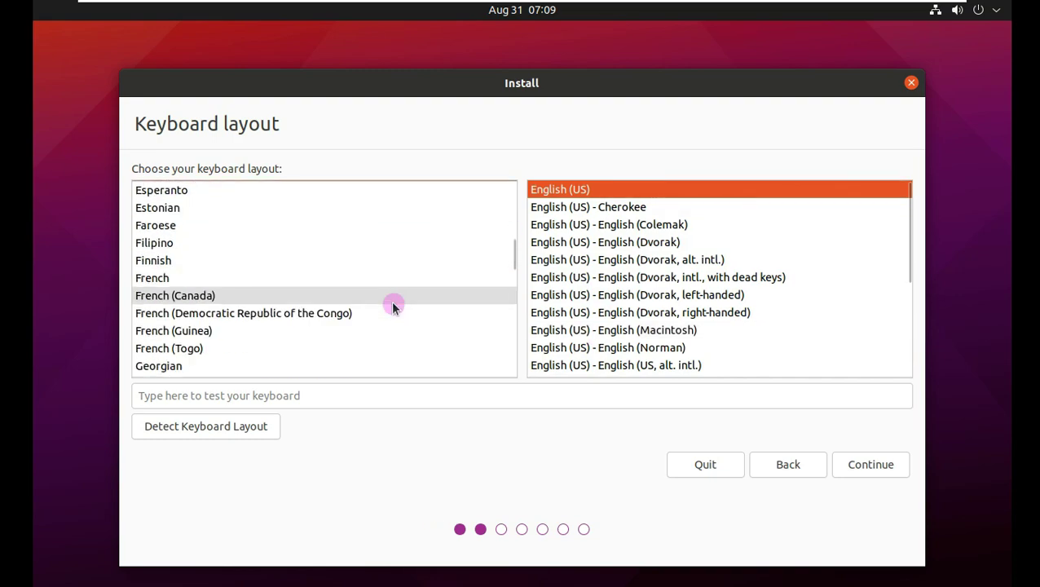
pyautogui.scroll(4, 392, 303)
# Accept the English (US) keyboard and add third-party graphics, Wi-Fi and media software.
pyautogui.click(857, 464)
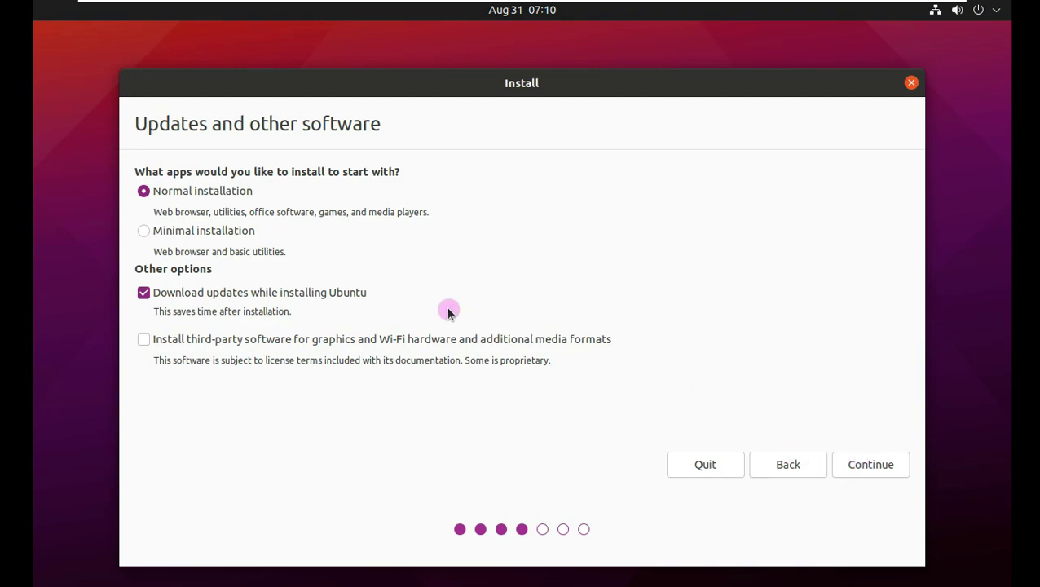
pyautogui.click(244, 338)
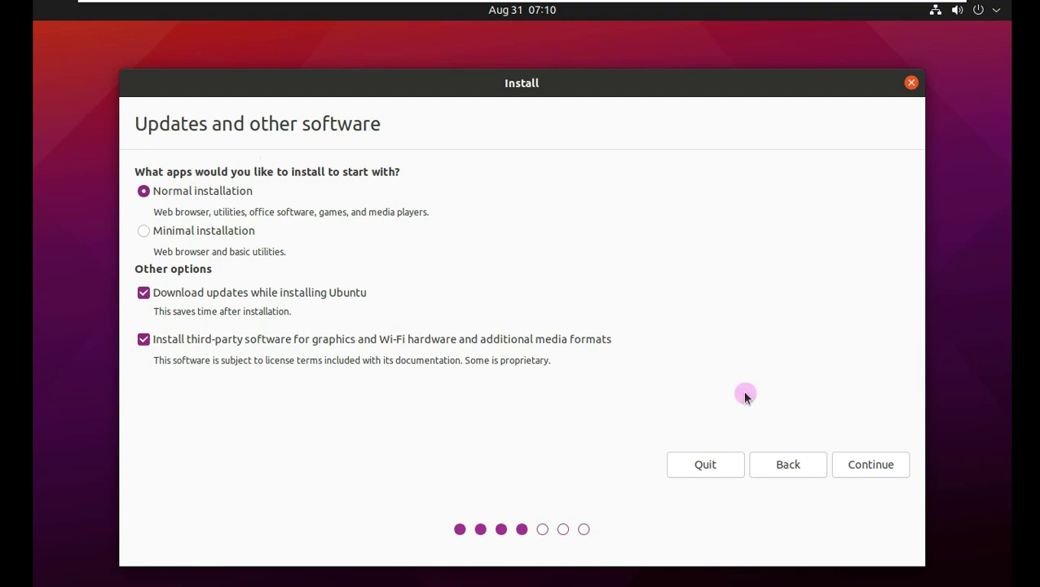
pyautogui.click(855, 462)
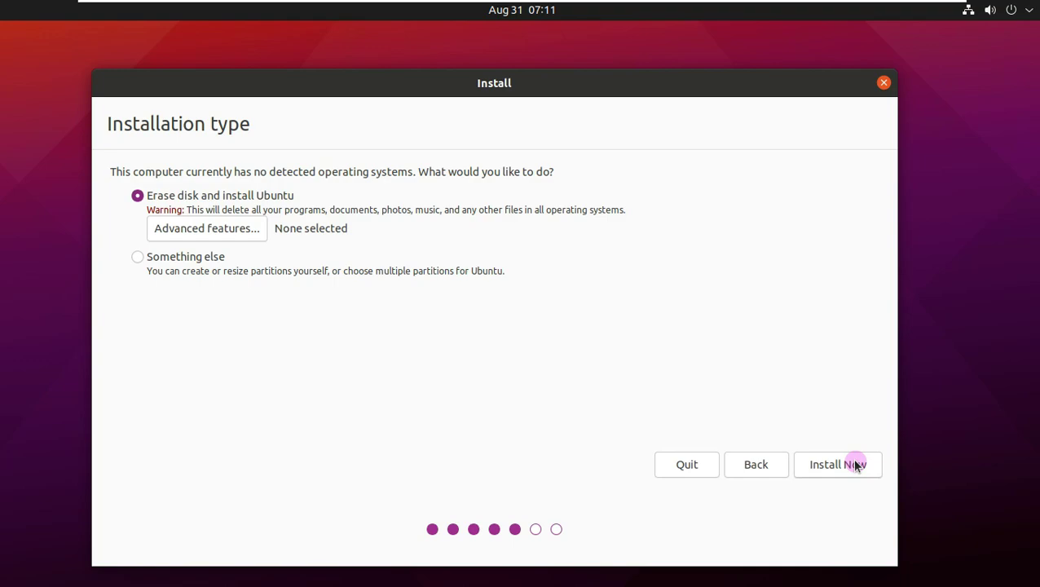
# Check Advanced features and Something else, then return to Erase disk and install Ubuntu.
pyautogui.click(253, 229)
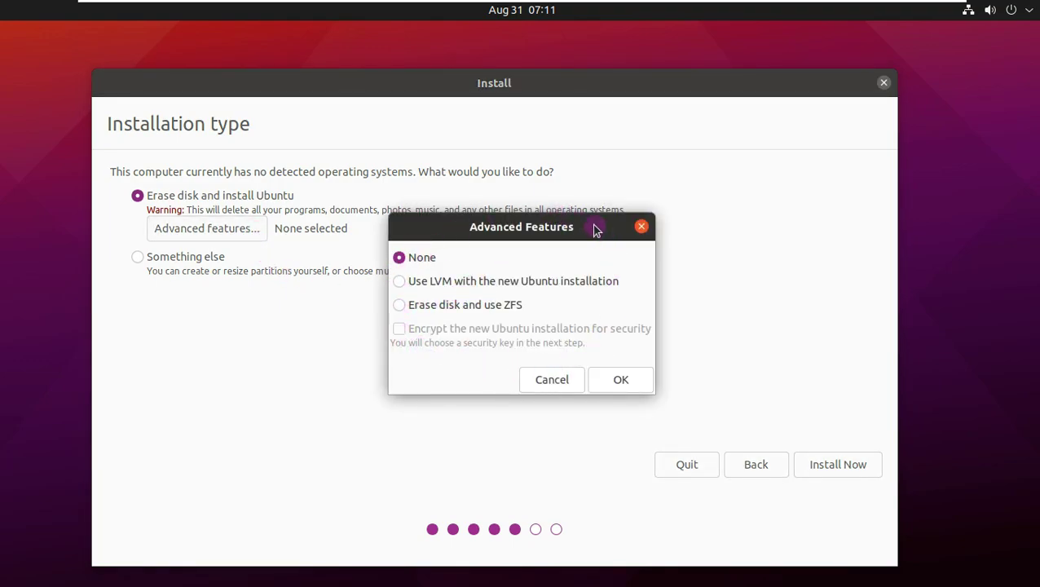
pyautogui.click(553, 379)
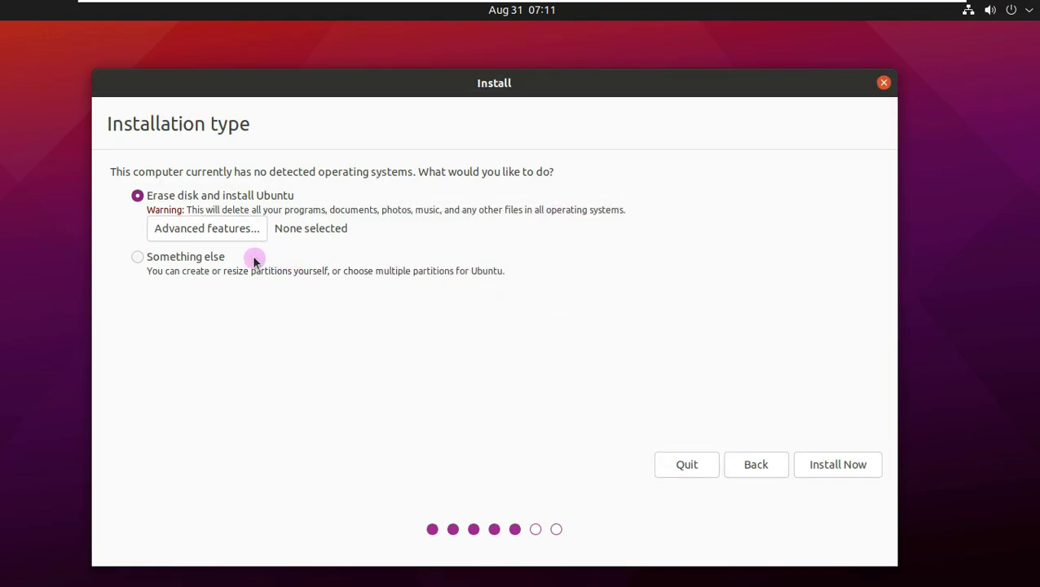
pyautogui.click(214, 257)
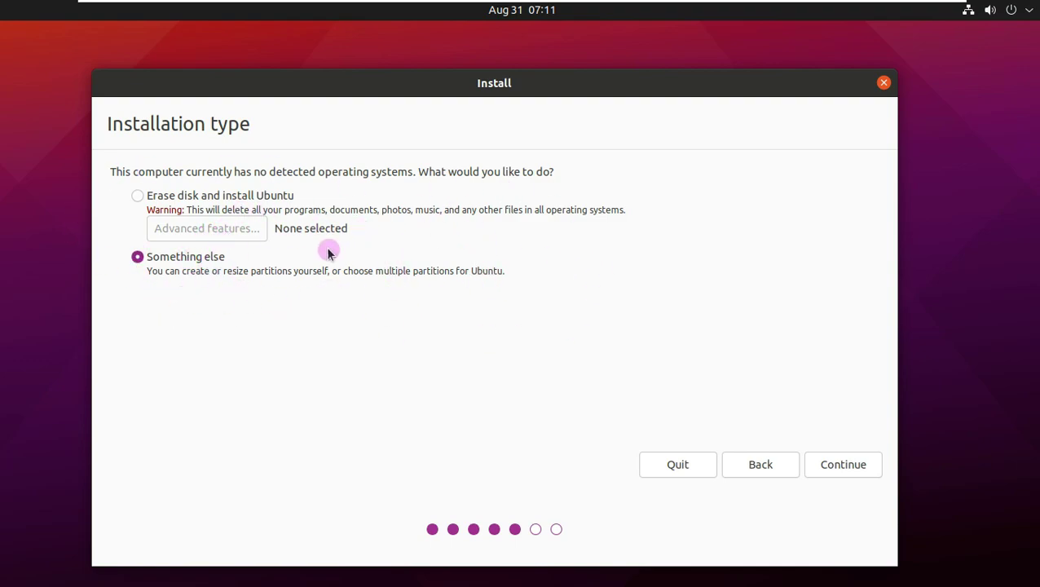
pyautogui.click(138, 196)
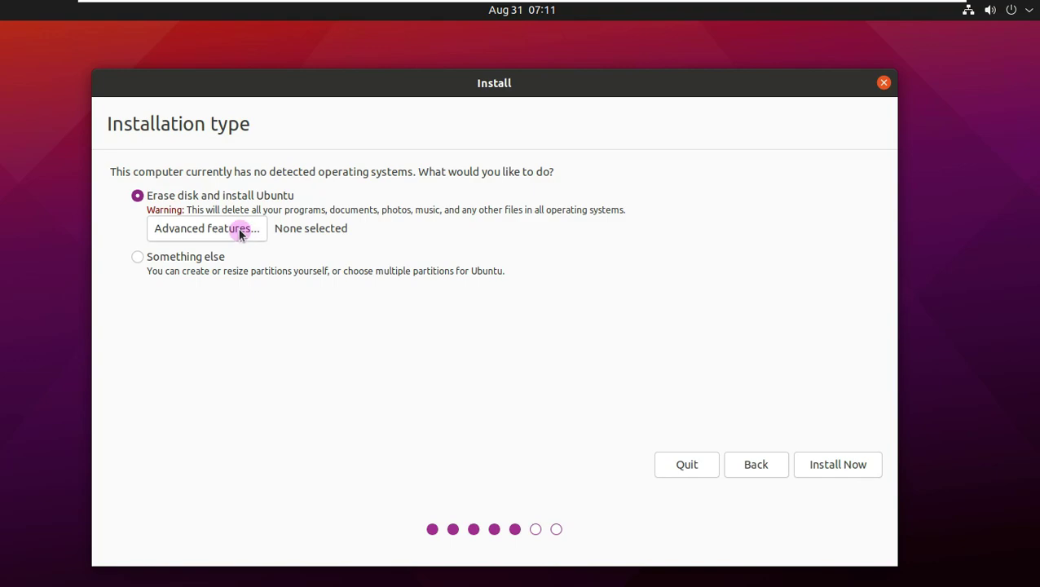
# Install onto the erased disk with no advanced features and confirm writing the partition changes.
pyautogui.click(240, 230)
pyautogui.click(551, 377)
pyautogui.click(815, 461)
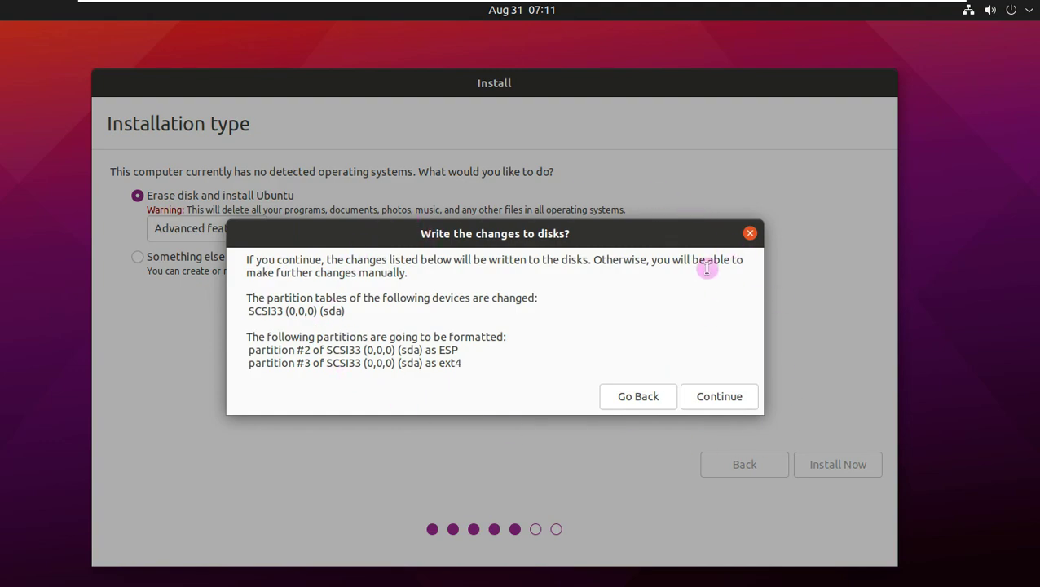
pyautogui.click(702, 396)
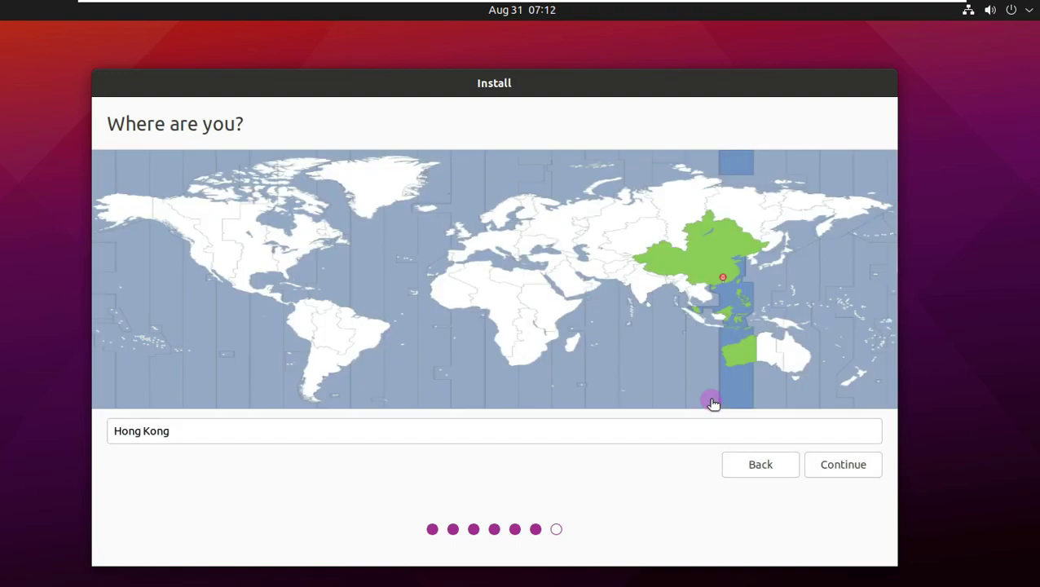
# Set the time zone to Los Angeles and choose automatic login on the account page.
pyautogui.click(209, 269)
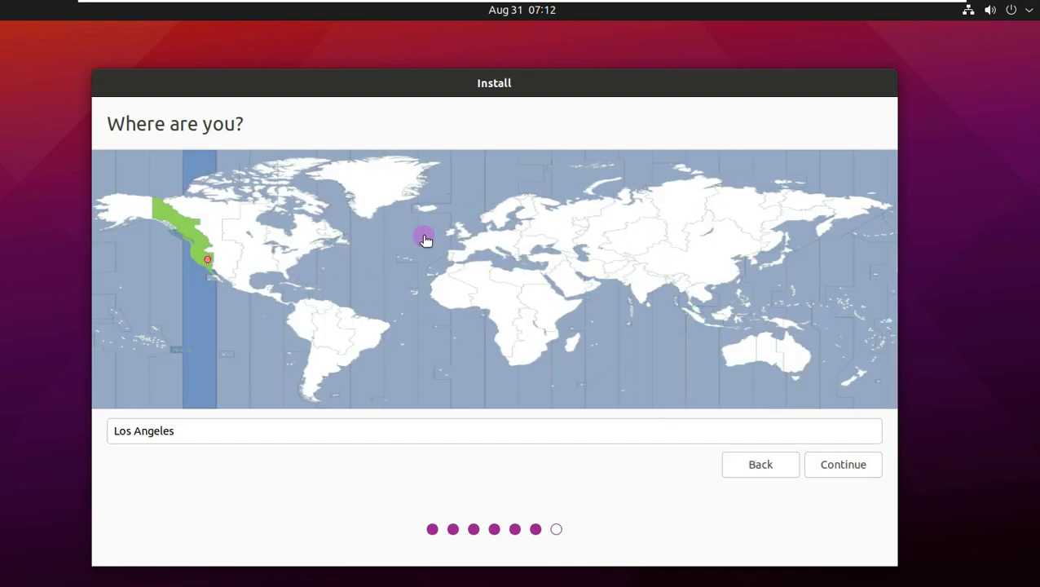
pyautogui.click(340, 164)
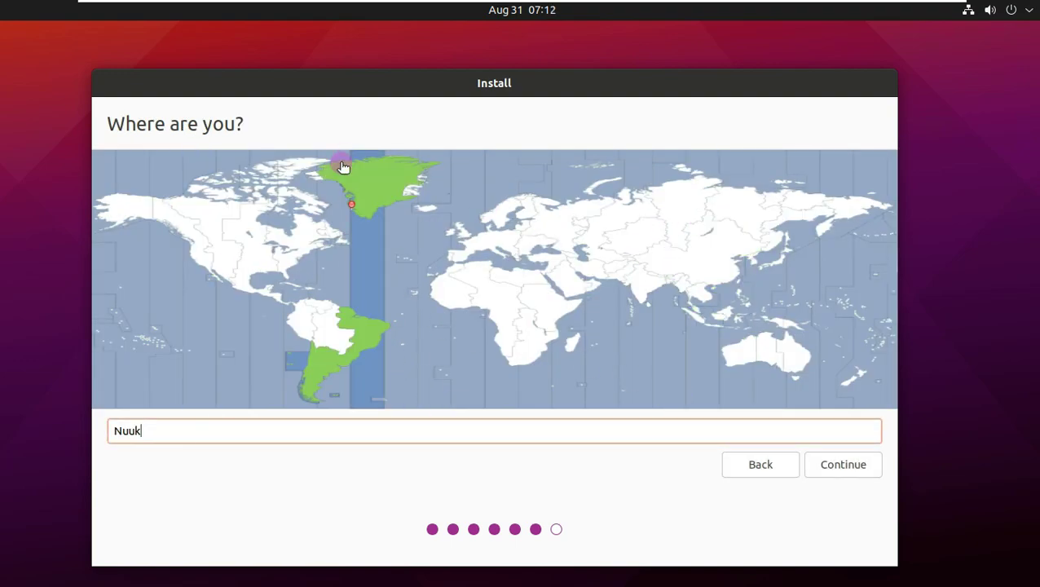
pyautogui.click(277, 172)
pyautogui.click(193, 204)
pyautogui.click(189, 246)
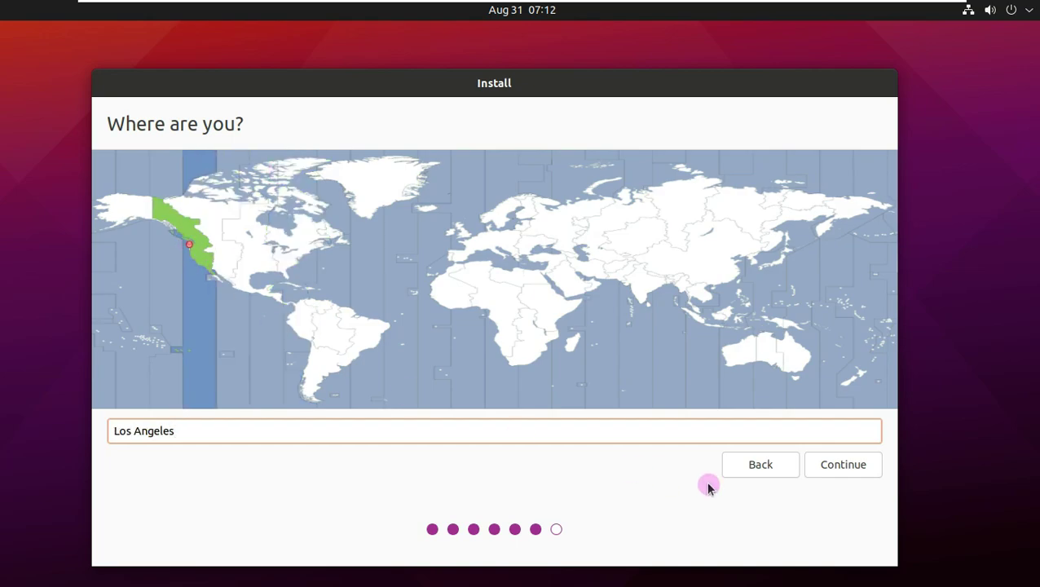
pyautogui.click(821, 468)
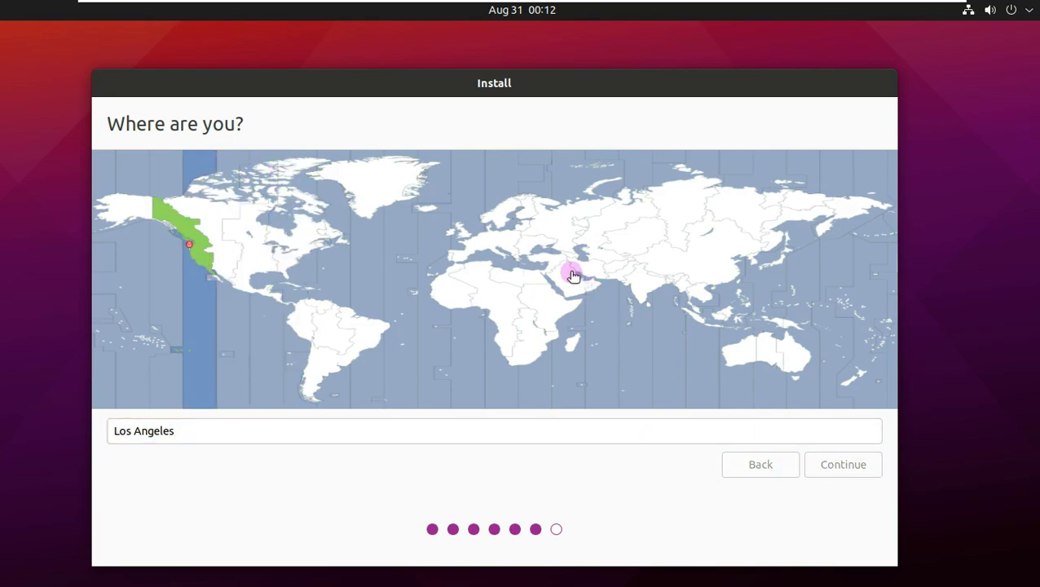
pyautogui.click(466, 341)
pyautogui.click(438, 184)
# Enter the user's name and remove the '-virtual-machine' suffix from the computer name.
pyautogui.write('Runboxing')
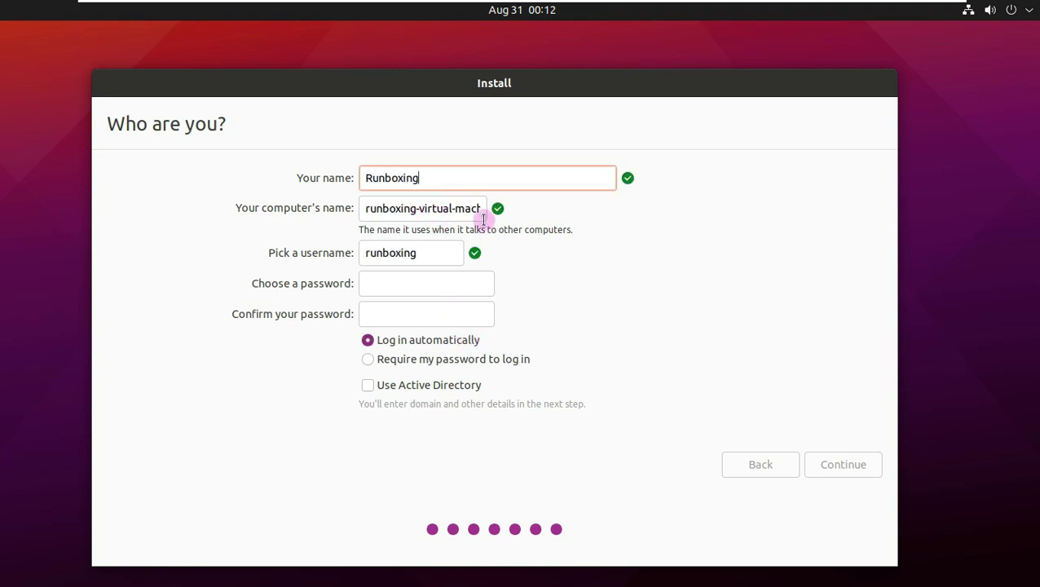
pyautogui.moveTo(483, 219); pyautogui.dragTo(515, 225)
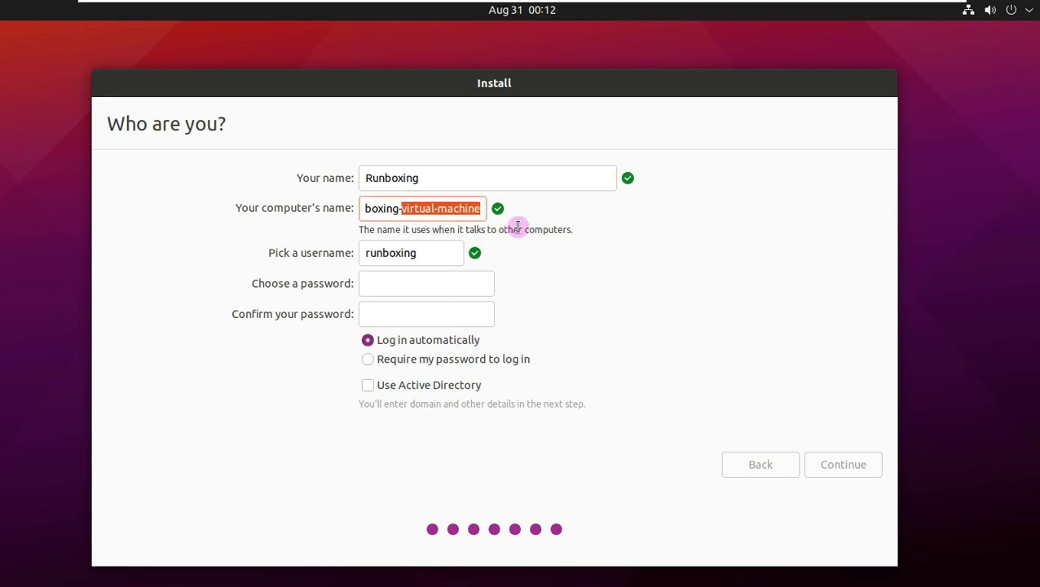
pyautogui.press('BackSpace')
pyautogui.press('BackSpace')
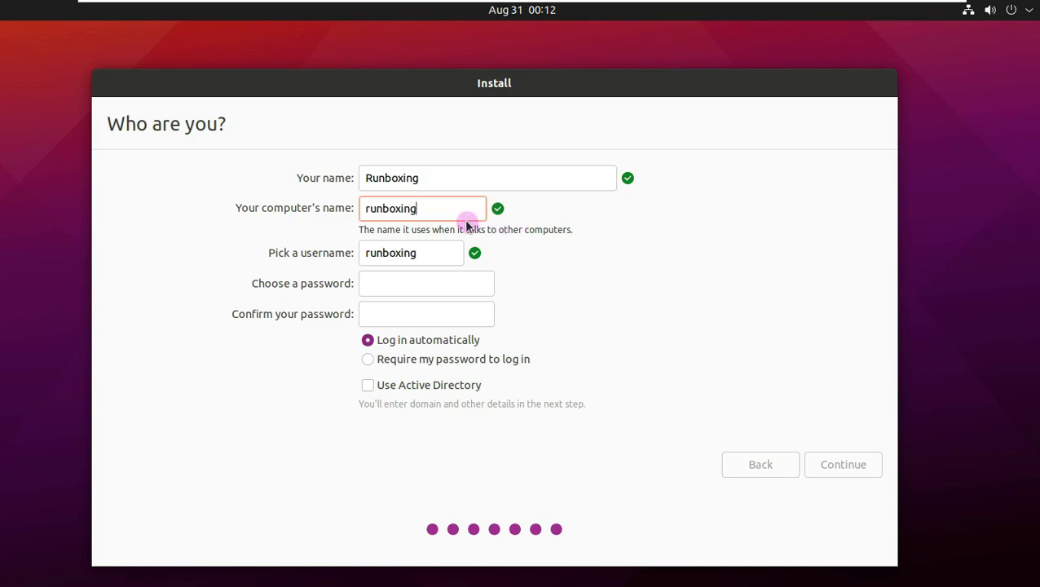
# Set and confirm the account password, then begin the installation.
pyautogui.click(423, 279)
pyautogui.press('Tab')
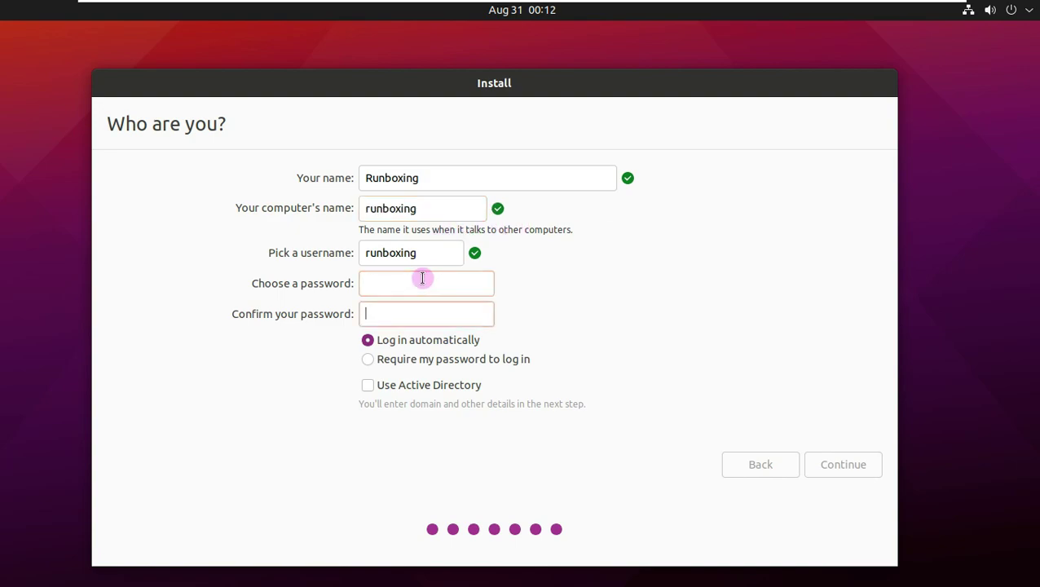
pyautogui.click(422, 279)
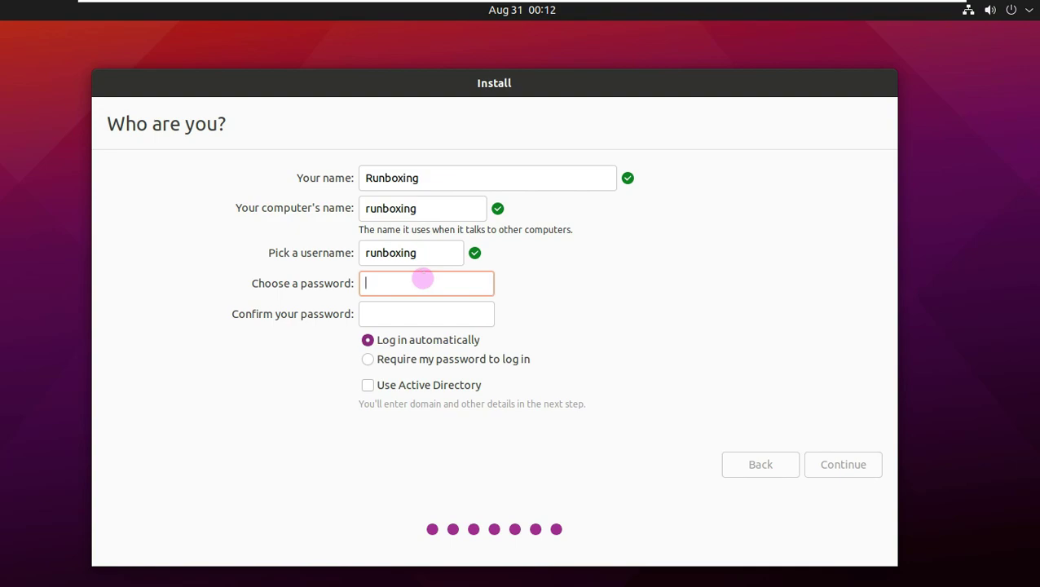
pyautogui.write('12345')
pyautogui.click(411, 311)
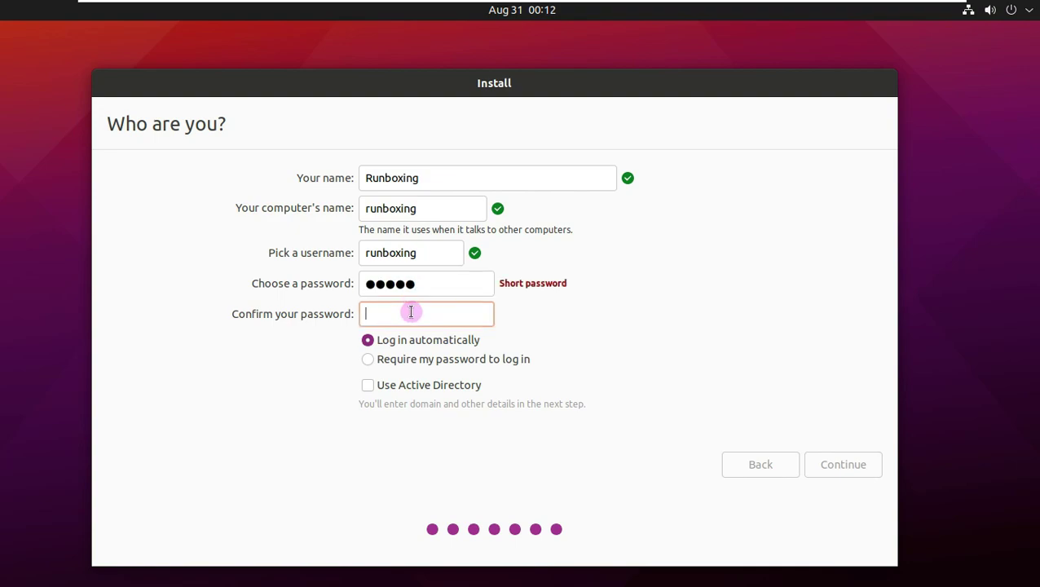
pyautogui.write('12345')
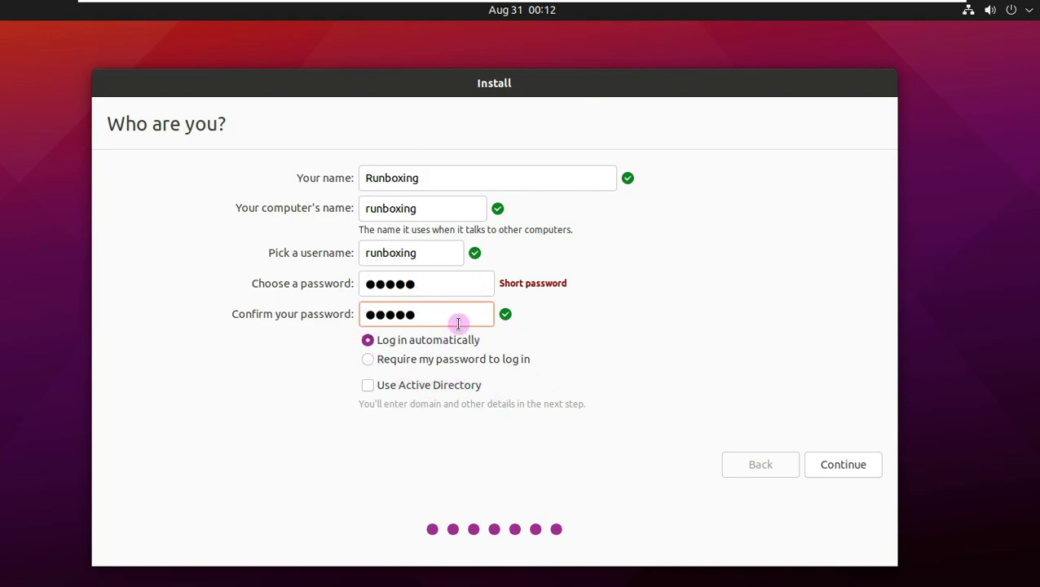
pyautogui.click(850, 465)
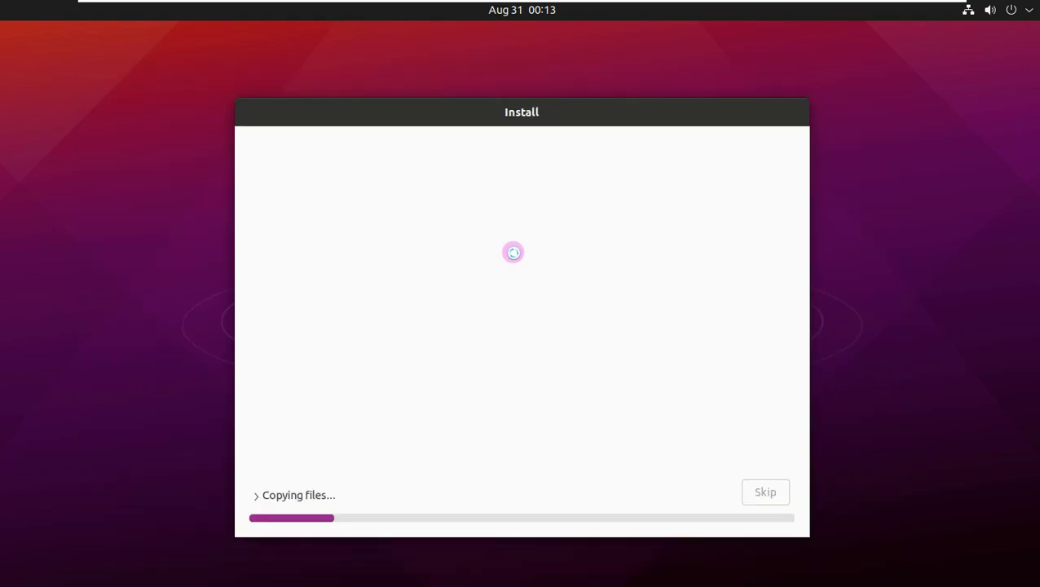
# Show the detailed installation log while files are being copied.
pyautogui.click(256, 495)
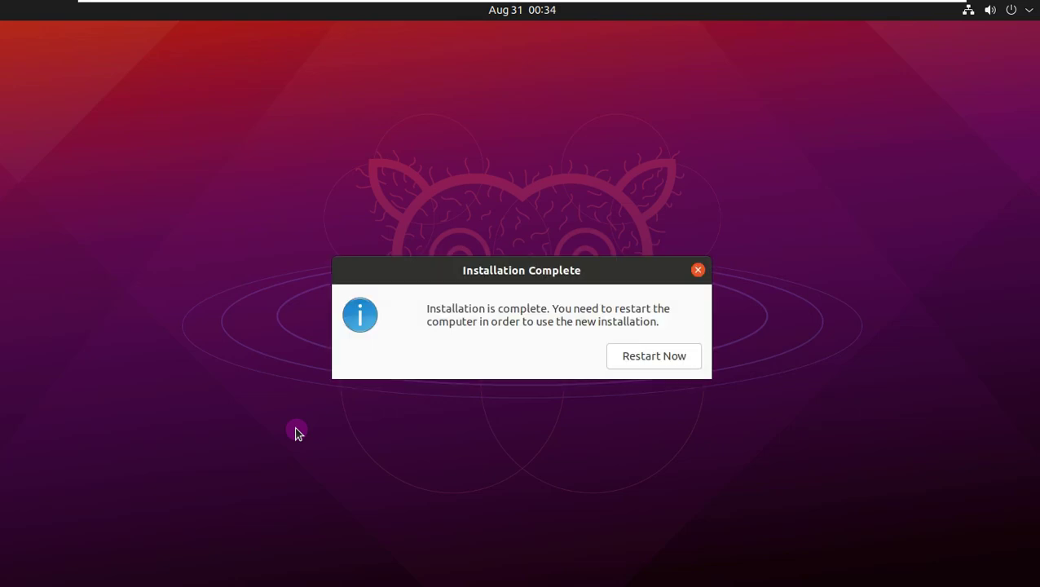
# Restart the machine and get past the remove-installation-medium prompt.
pyautogui.click(641, 357)
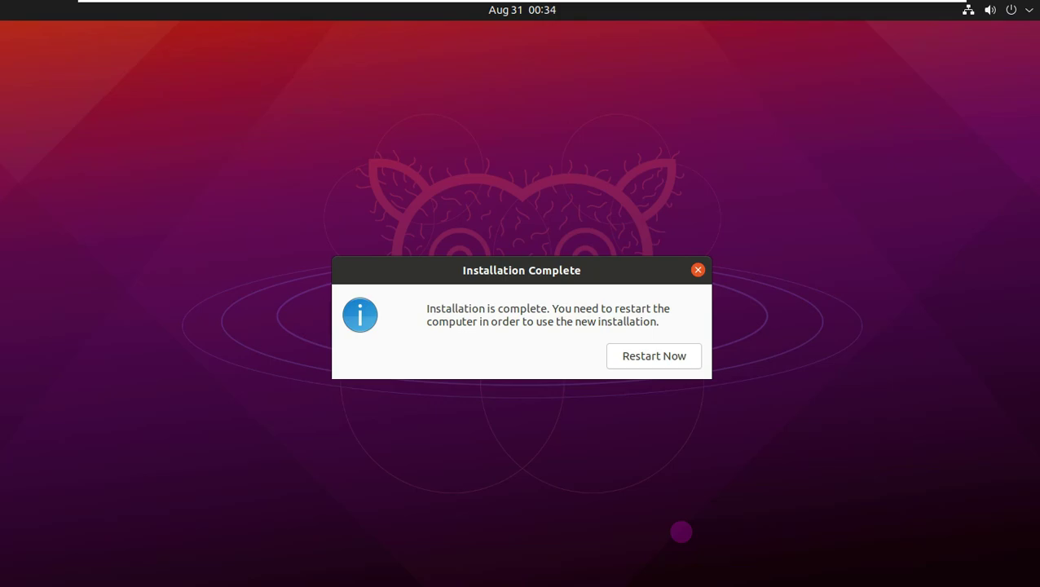
pyautogui.press('Return')
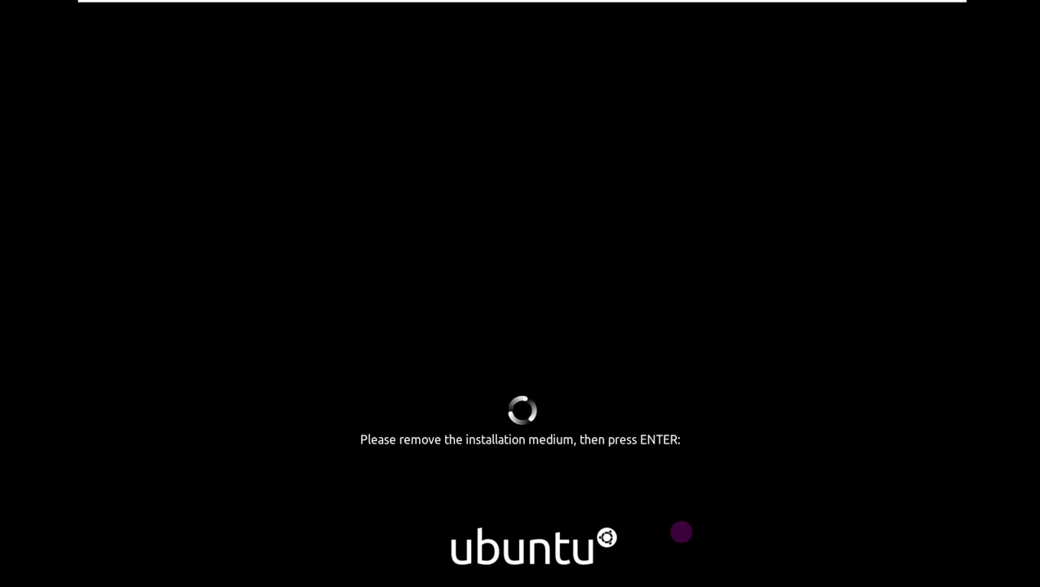
pyautogui.press('Return')
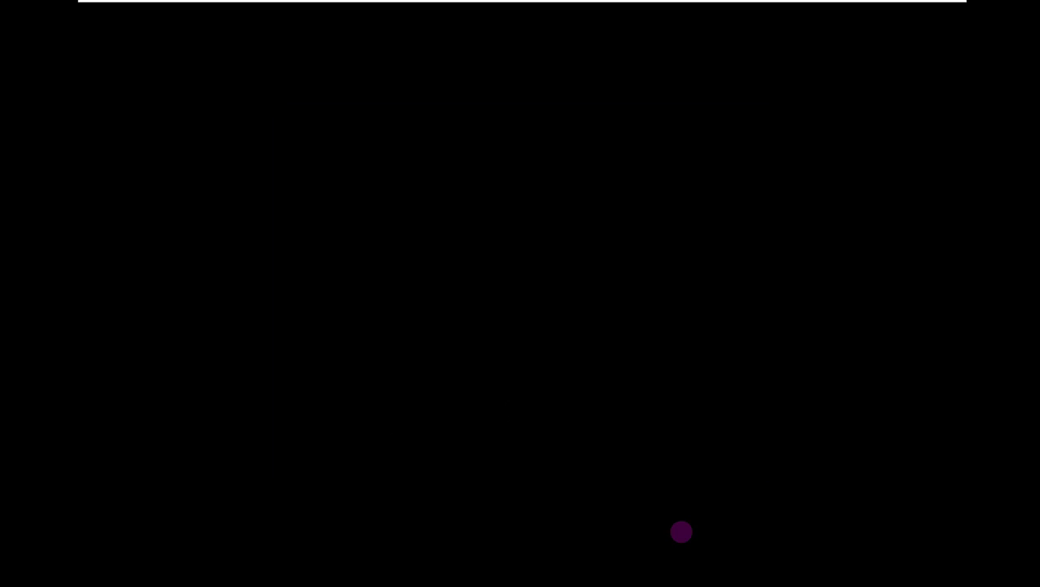